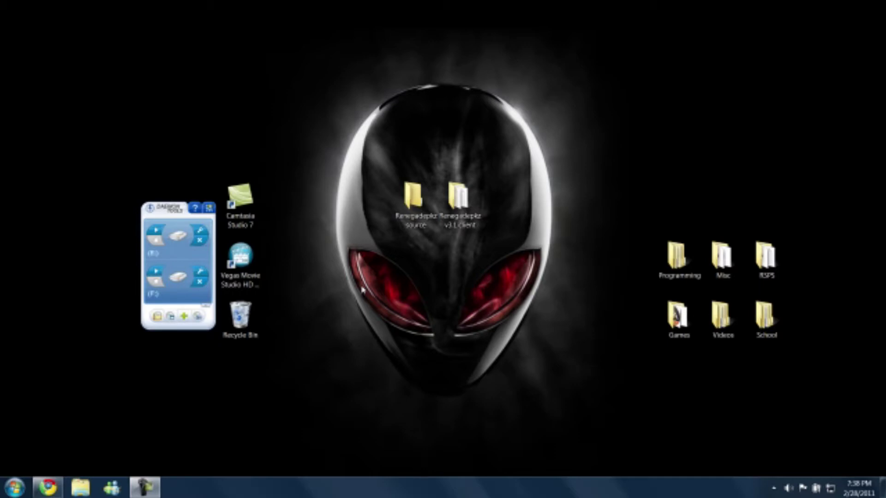
# Browse the Renegadepkz source and v3.1 client folders, selecting the Compiler and Play Now batch files.
pyautogui.click(413, 195)
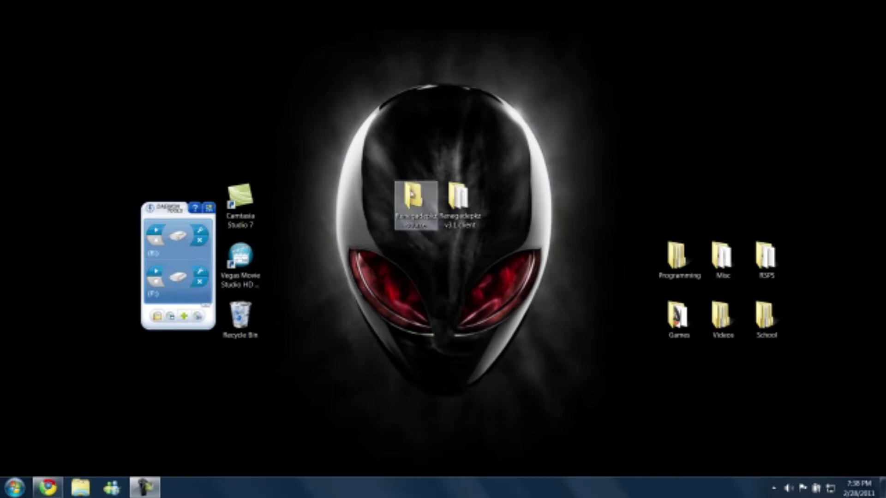
pyautogui.doubleClick(413, 195)
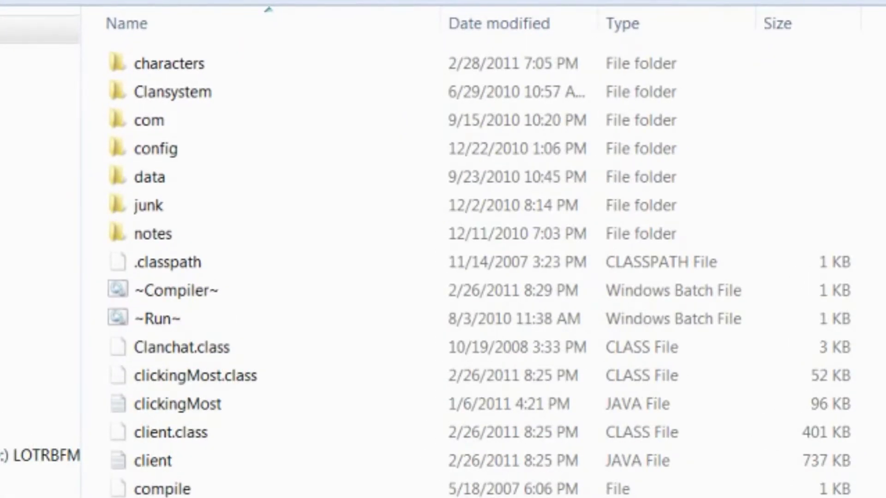
pyautogui.hotkey('ctrl', 'a')
pyautogui.scroll(-10, 477, 264)
pyautogui.scroll(-3, 478, 263)
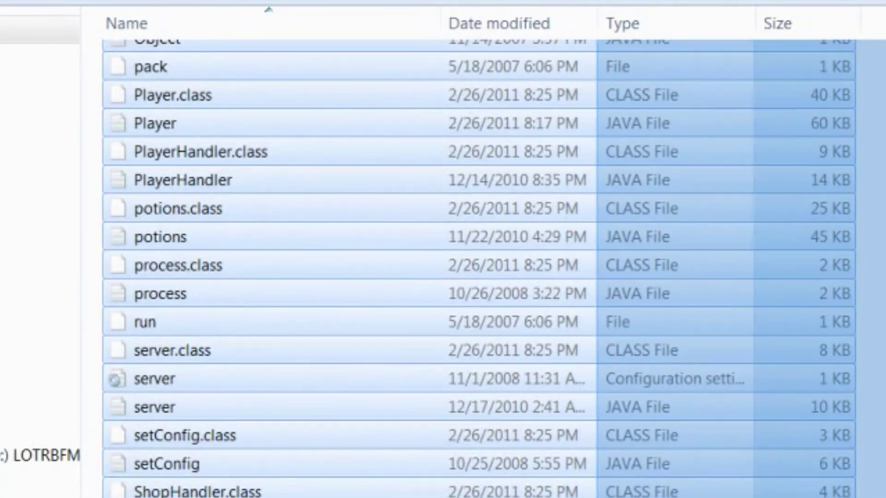
pyautogui.click(761, 471)
pyautogui.scroll(10, 477, 263)
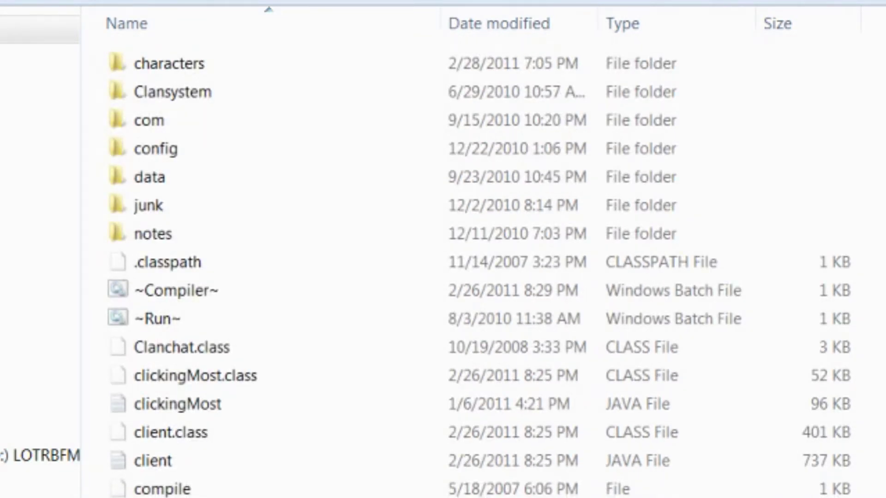
pyautogui.click(576, 284)
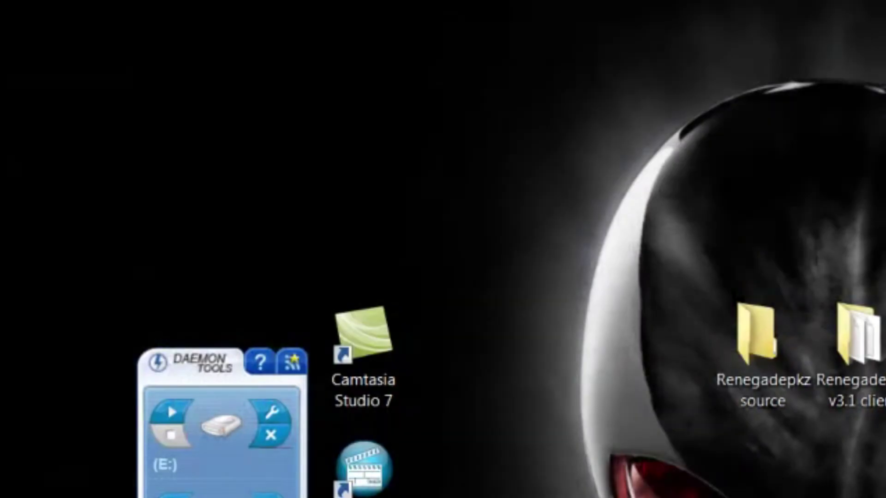
pyautogui.doubleClick(851, 326)
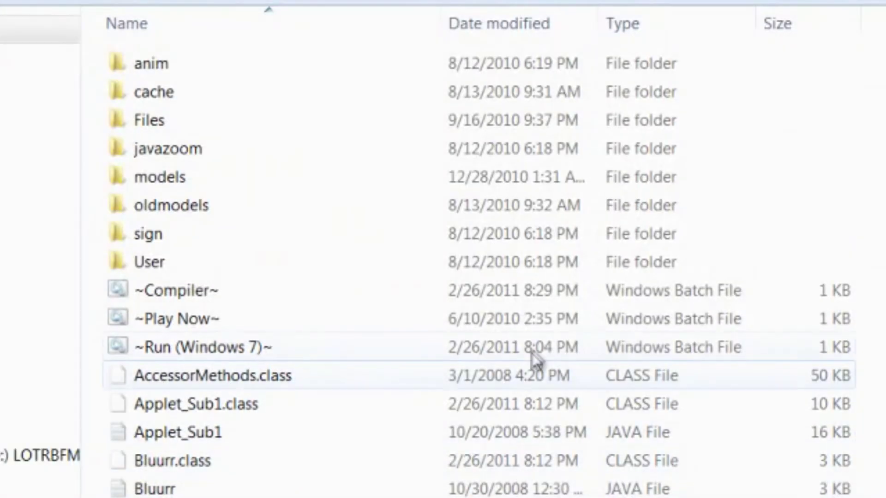
pyautogui.click(532, 319)
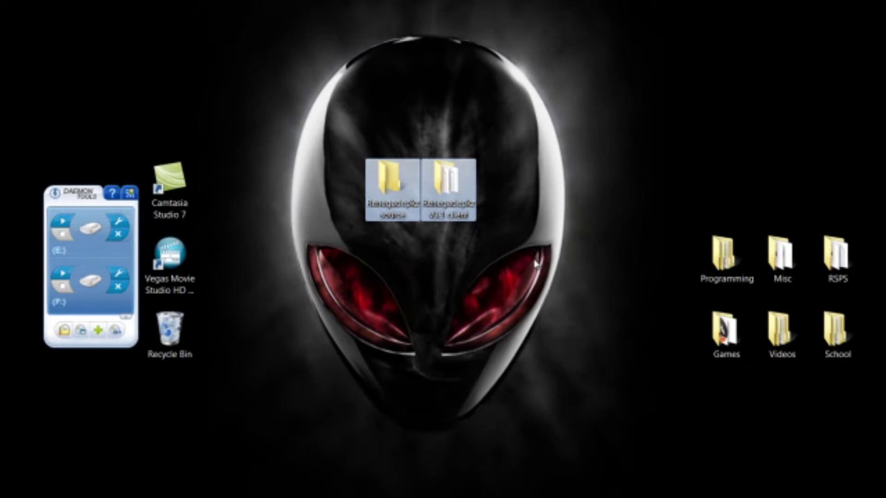
# Start the server with the Run script and log into the client with username and password.
pyautogui.click(477, 269)
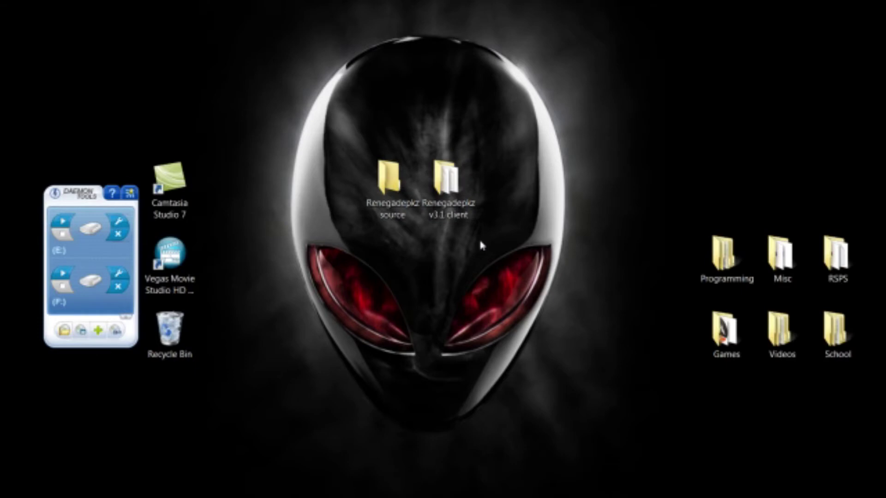
pyautogui.doubleClick(391, 184)
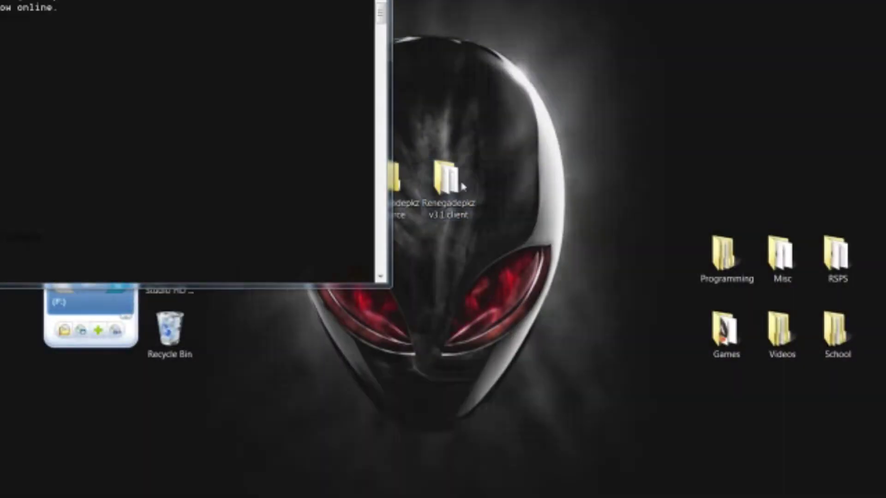
pyautogui.doubleClick(351, 185)
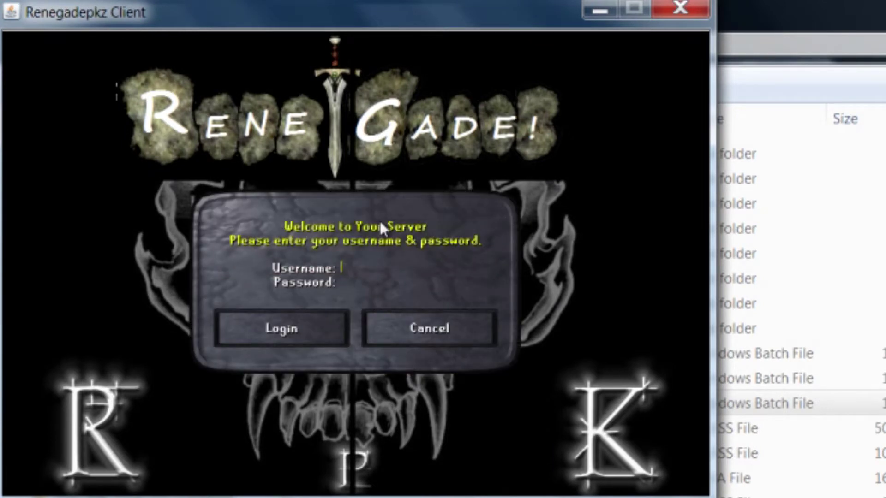
pyautogui.write('divine')
pyautogui.press('Tab')
pyautogui.write('**********')
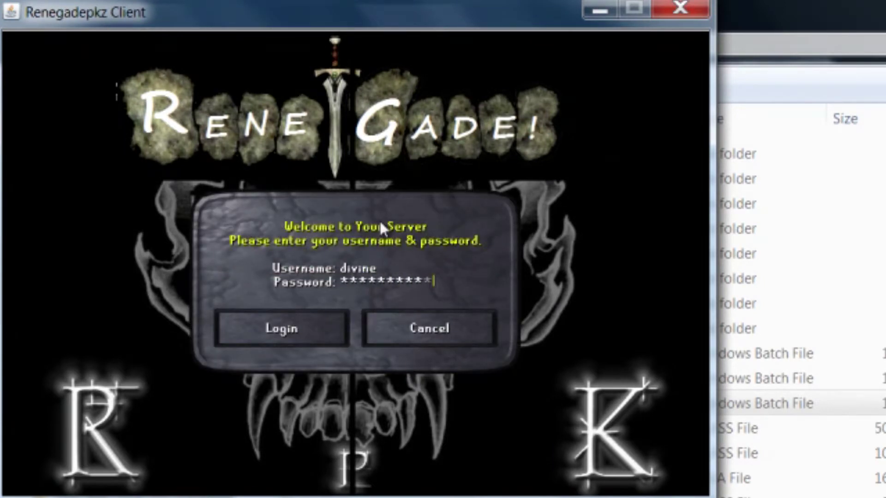
pyautogui.write('*')
pyautogui.press('Return')
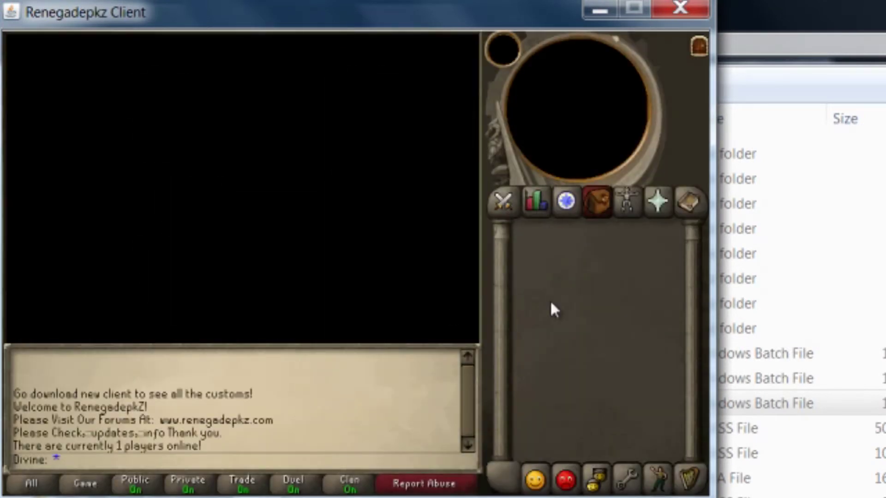
pyautogui.write('fds')
# Send six test chat messages in the game world.
pyautogui.press('Return')
pyautogui.write('fdse')
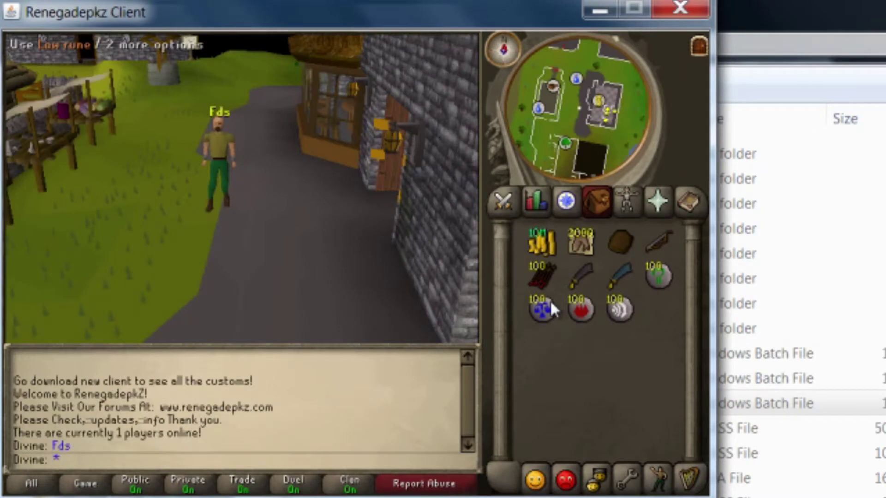
pyautogui.press('Return')
pyautogui.write('fdsa')
pyautogui.press('Return')
pyautogui.write('fdsa')
pyautogui.press('Return')
pyautogui.write('fsda')
pyautogui.press('Return')
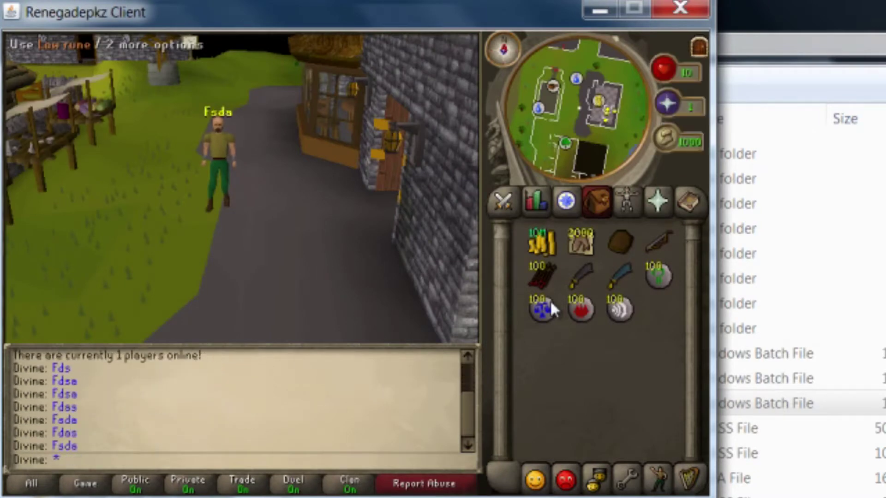
pyautogui.write('fdsa')
pyautogui.press('Return')
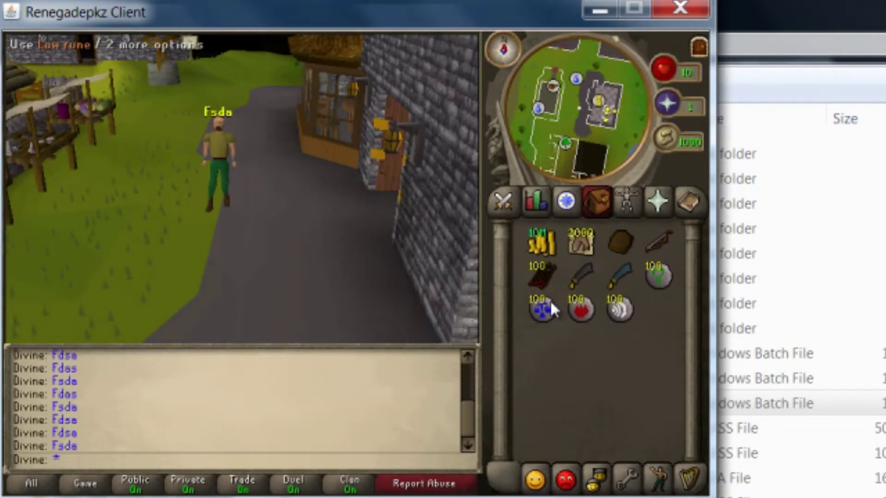
pyautogui.press('Left')
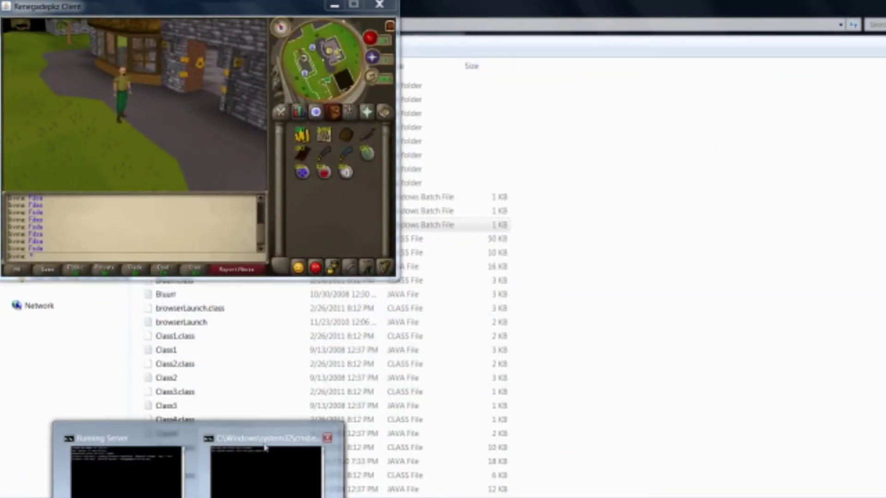
# Close the Running Server window and the game client.
pyautogui.click(125, 470)
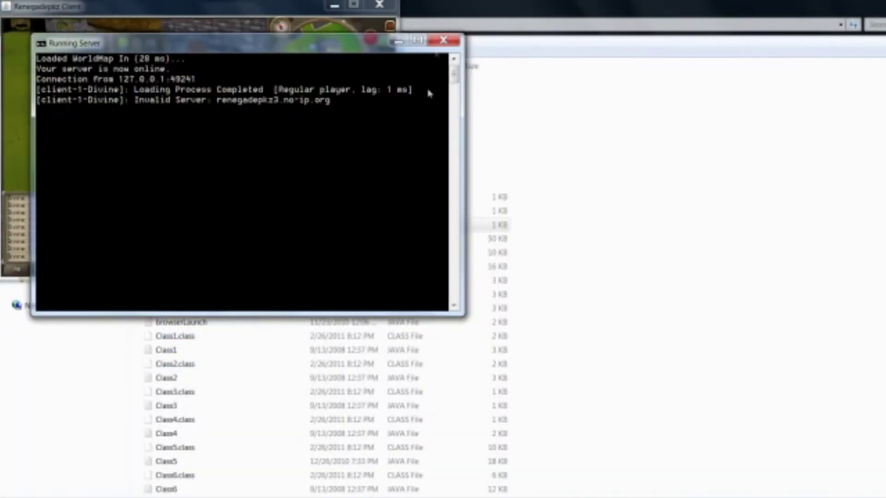
pyautogui.click(445, 43)
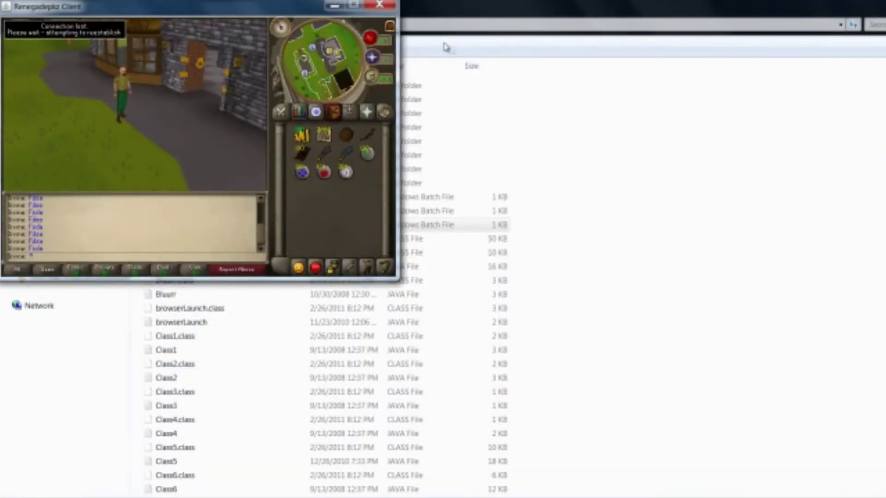
pyautogui.click(378, 6)
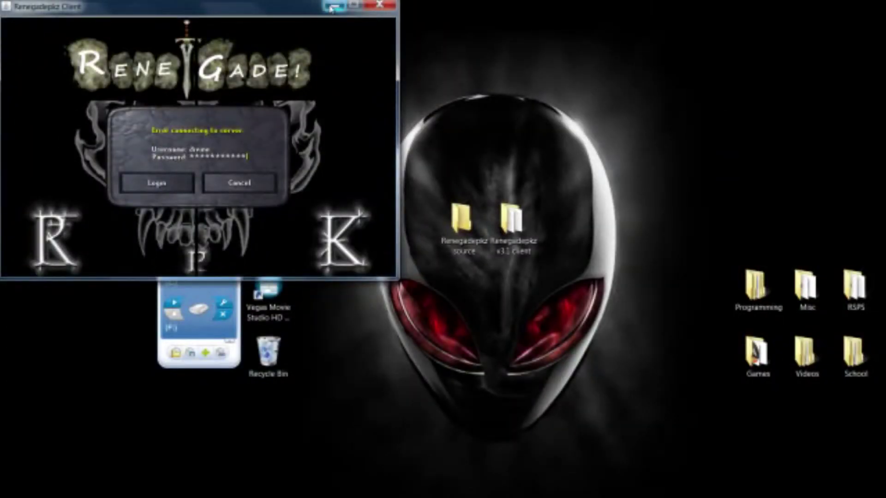
# Open the characters folder inside Renegadepkz source.
pyautogui.click(464, 229)
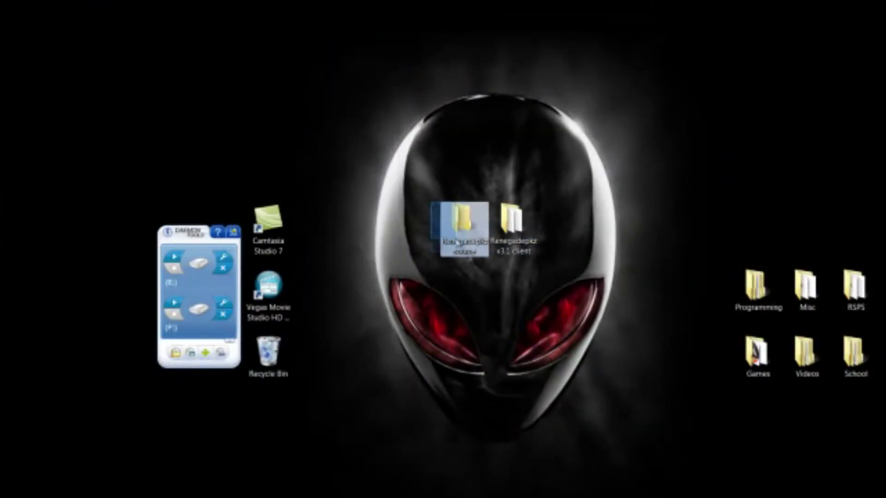
pyautogui.doubleClick(465, 228)
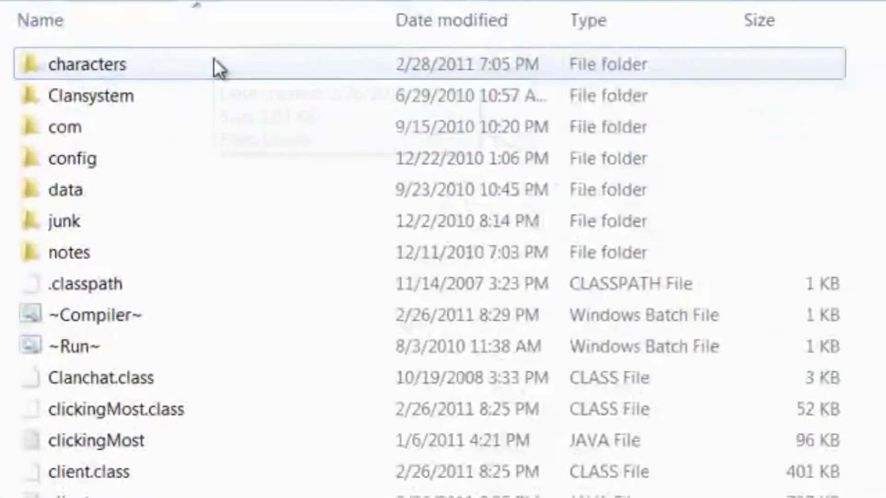
pyautogui.doubleClick(213, 58)
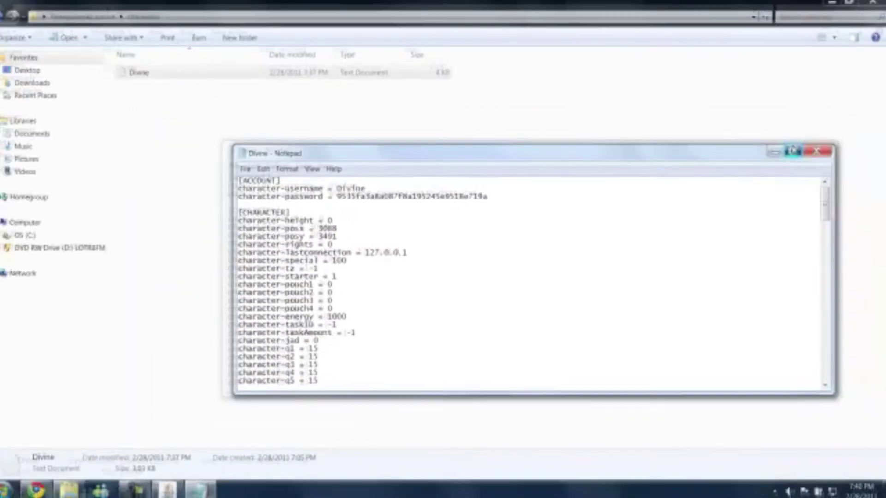
pyautogui.click(791, 150)
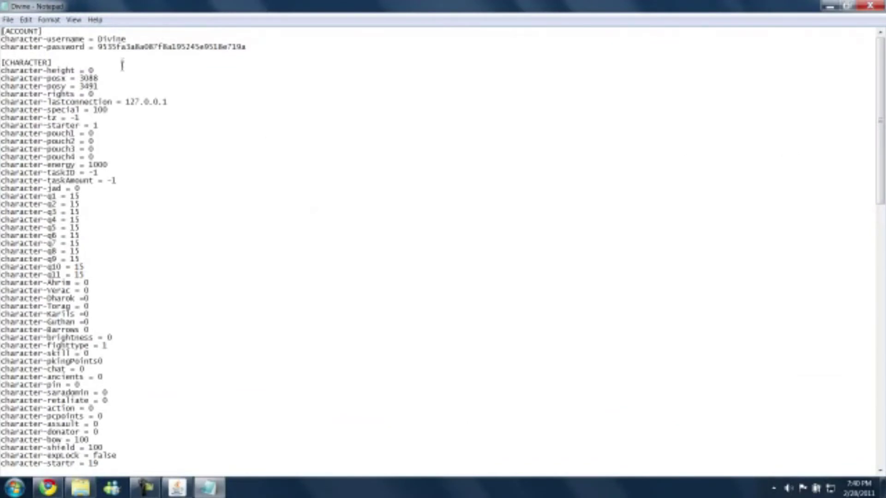
pyautogui.moveTo(4, 70); pyautogui.dragTo(221, 302)
pyautogui.click(210, 189)
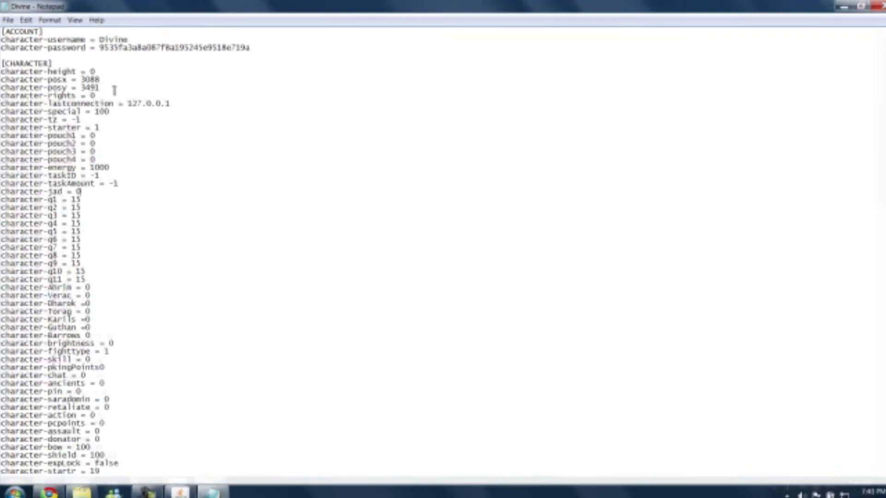
pyautogui.click(115, 89)
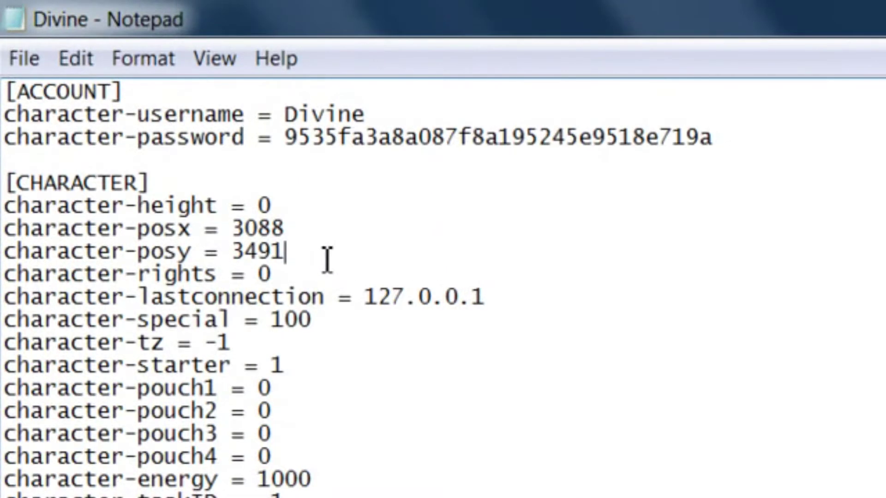
pyautogui.hotkey('shift', 'Home')
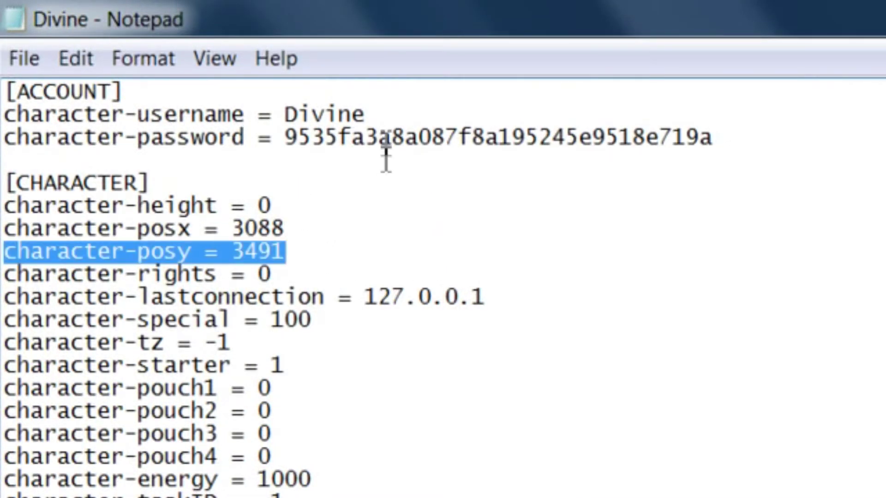
pyautogui.click(384, 116)
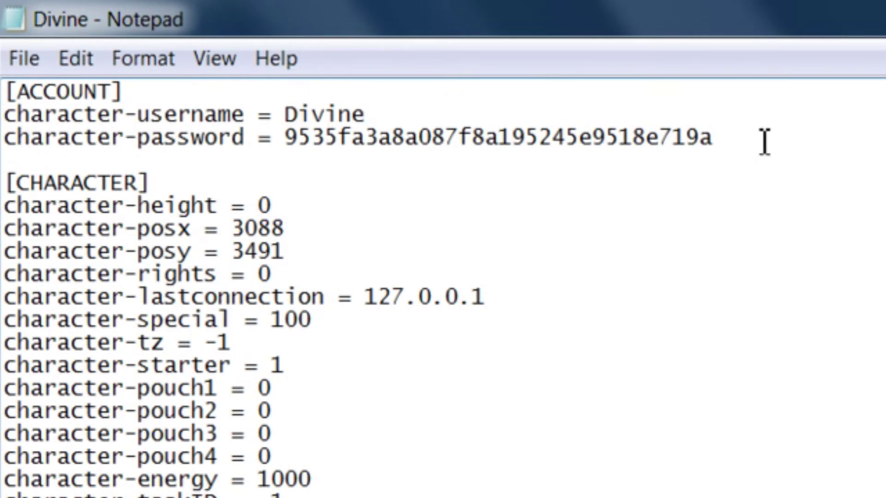
pyautogui.moveTo(724, 137)
pyautogui.mouseDown()
pyautogui.moveTo(530, 96)
pyautogui.moveTo(285, 137)
pyautogui.mouseUp()
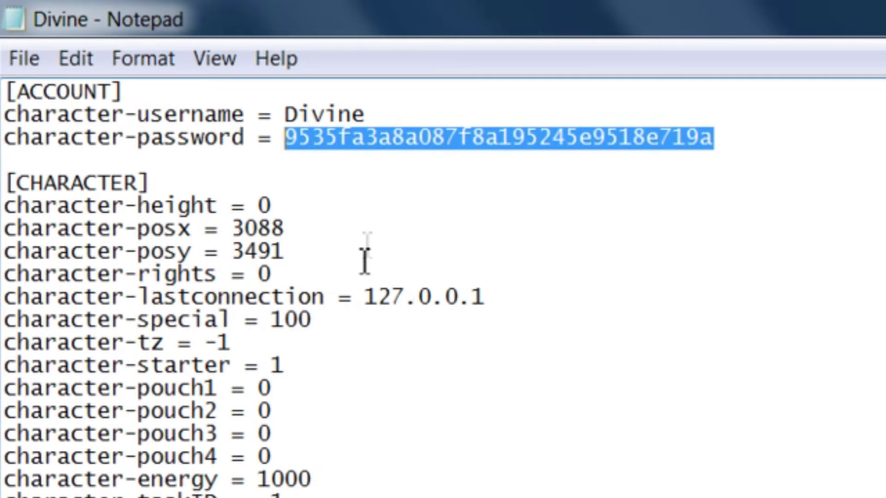
pyautogui.click(370, 235)
pyautogui.click(304, 271)
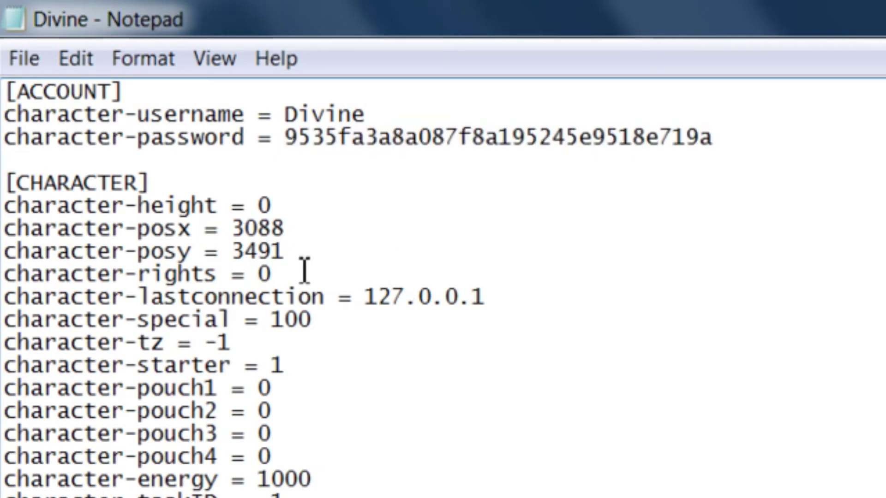
pyautogui.moveTo(298, 252); pyautogui.dragTo(7, 114)
pyautogui.click(26, 164)
pyautogui.moveTo(488, 298)
pyautogui.mouseDown()
pyautogui.moveTo(5, 275)
pyautogui.moveTo(6, 298)
pyautogui.mouseUp()
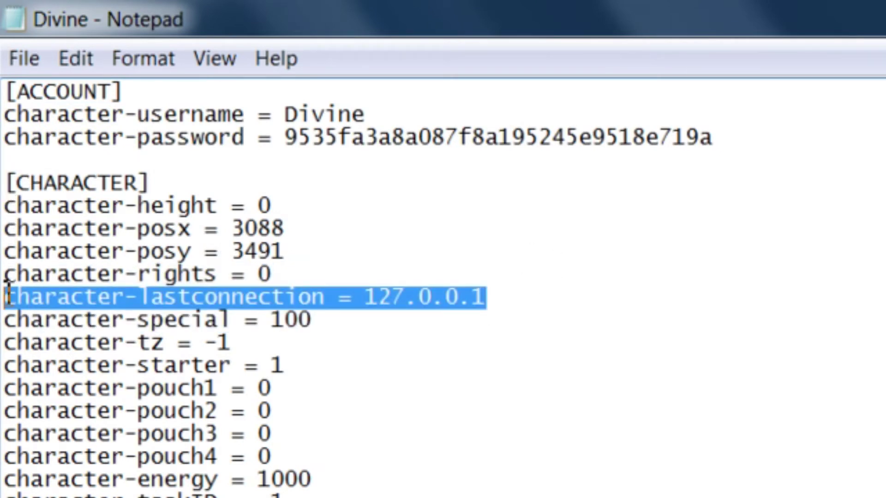
pyautogui.moveTo(315, 320); pyautogui.dragTo(3, 320)
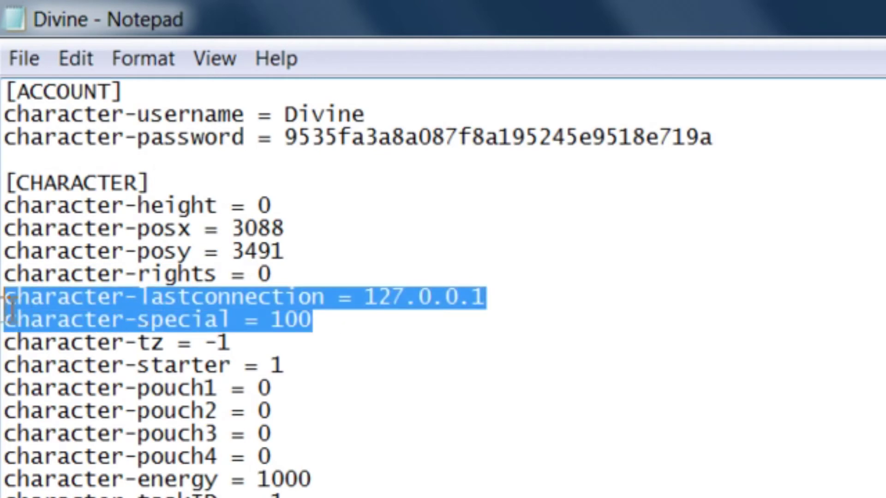
pyautogui.click(315, 271)
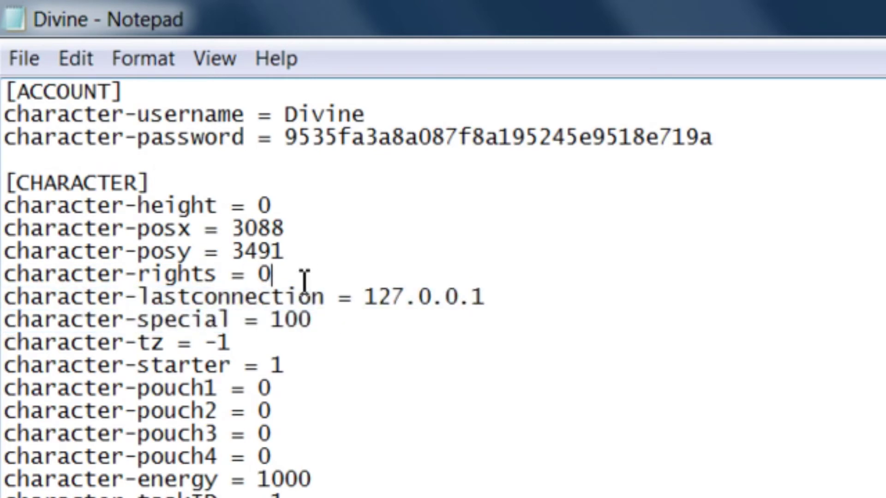
pyautogui.moveTo(273, 276); pyautogui.dragTo(4, 276)
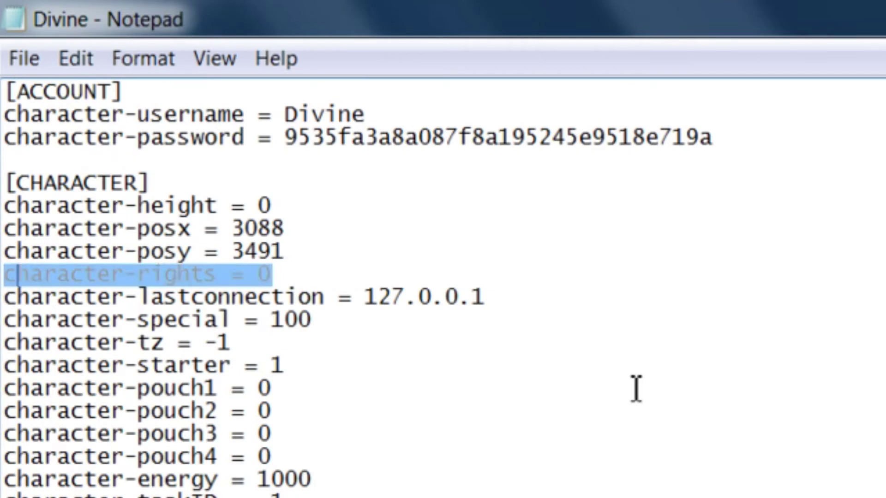
pyautogui.press('Right')
# Change the Divine file's character-rights value from 0 to 3.
pyautogui.press('Right')
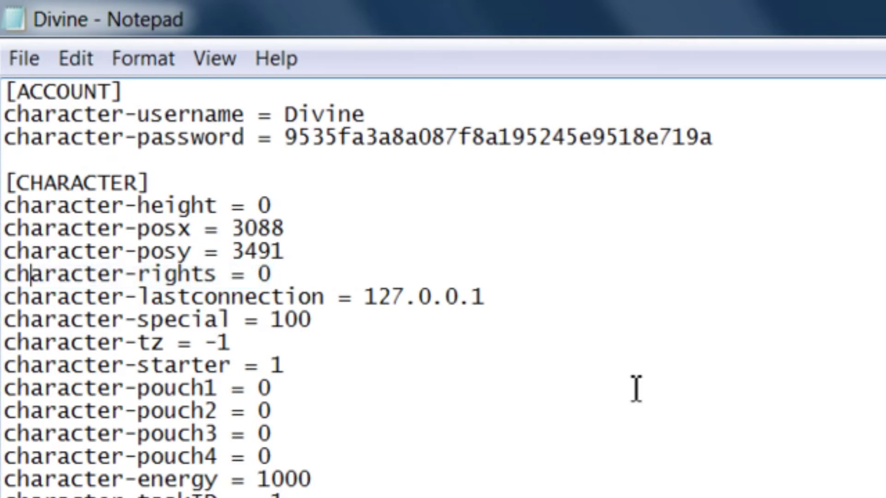
pyautogui.press('Right')
pyautogui.press('Right')
pyautogui.press('Right')
pyautogui.press('Right')
pyautogui.press('Right')
pyautogui.press('Right')
pyautogui.press('Right')
pyautogui.press('Right')
pyautogui.press('Right')
pyautogui.press('Right')
pyautogui.press('Down')
pyautogui.press('Left')
pyautogui.press('Up')
pyautogui.press('BackSpace')
pyautogui.write('1')
pyautogui.press('BackSpace')
pyautogui.write('2')
pyautogui.press('BackSpace')
pyautogui.write('3')
pyautogui.press('BackSpace')
pyautogui.write('4')
pyautogui.press('BackSpace')
pyautogui.write('3')
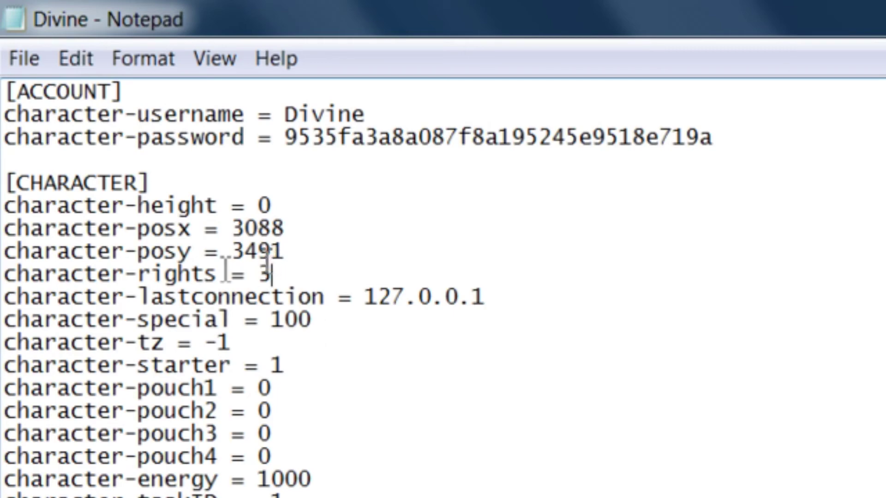
# Save the Divine character file and close Notepad.
pyautogui.click(20, 66)
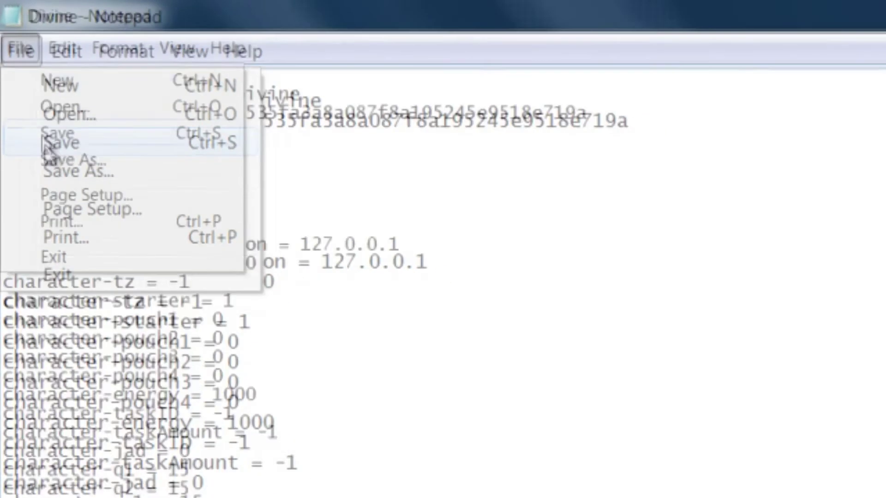
pyautogui.click(61, 143)
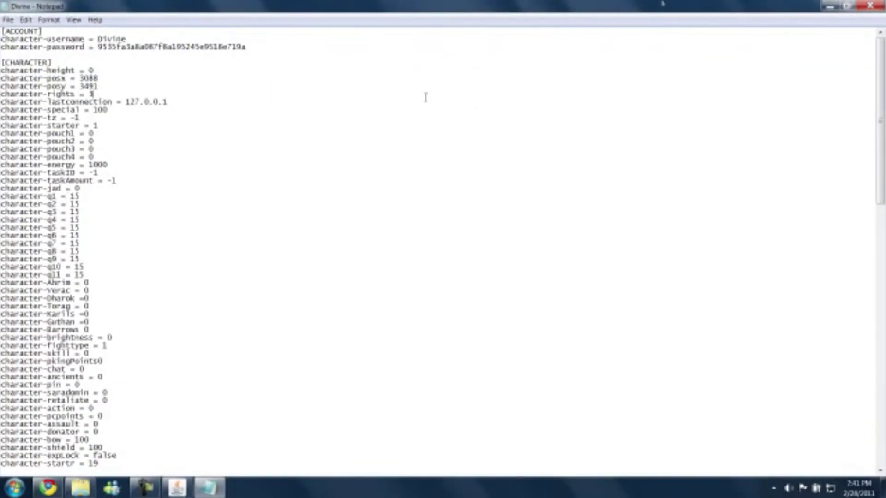
pyautogui.click(870, 8)
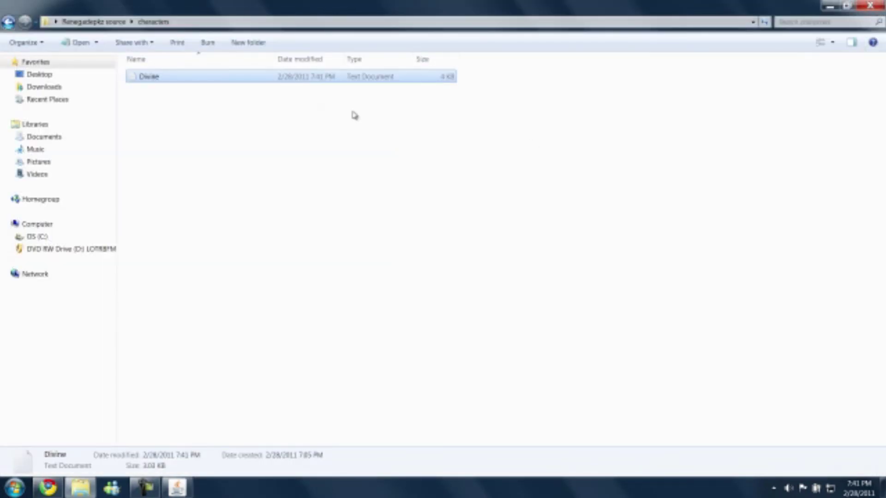
# Reopen Divine to confirm rights = 3, close it, and return to Renegadepkz source.
pyautogui.doubleClick(296, 84)
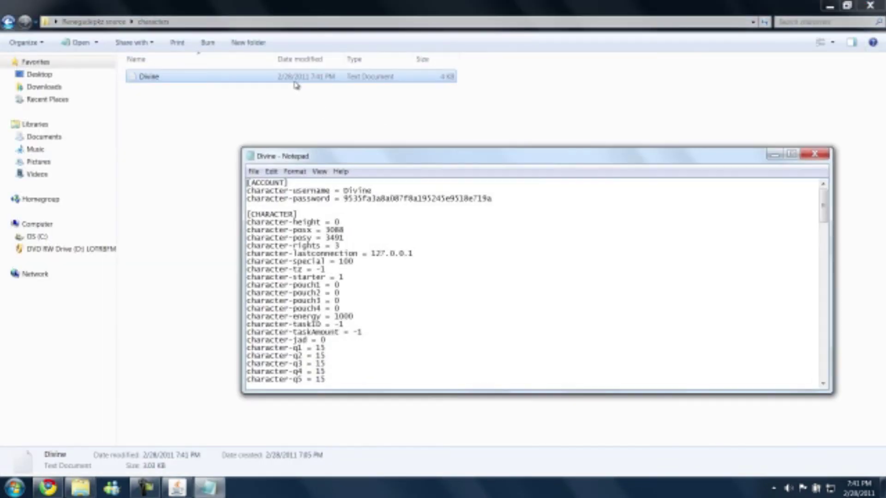
pyautogui.moveTo(327, 247)
pyautogui.mouseDown()
pyautogui.moveTo(361, 248)
pyautogui.moveTo(229, 247)
pyautogui.mouseUp()
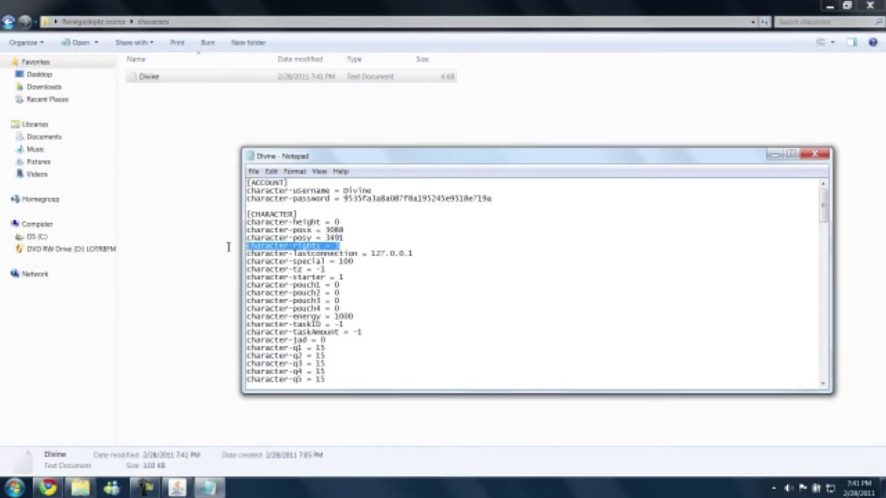
pyautogui.click(815, 155)
pyautogui.click(10, 22)
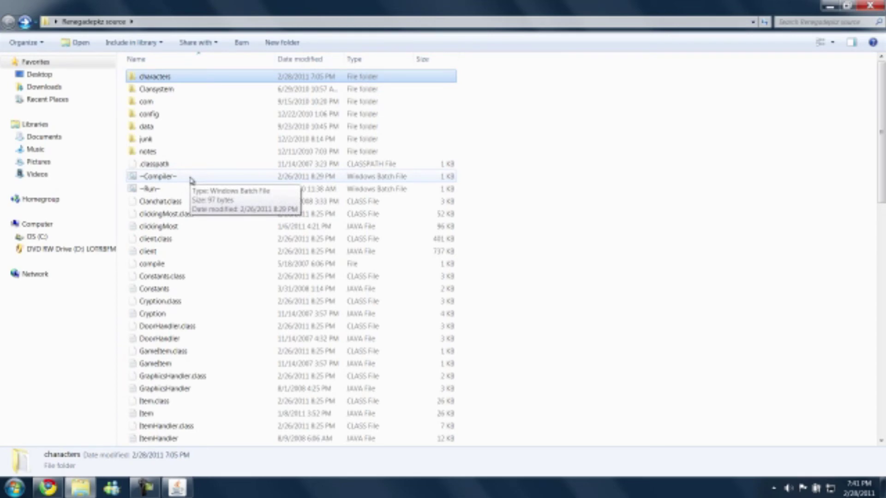
# Restart the server with the Run script and log in as Divine.
pyautogui.doubleClick(182, 189)
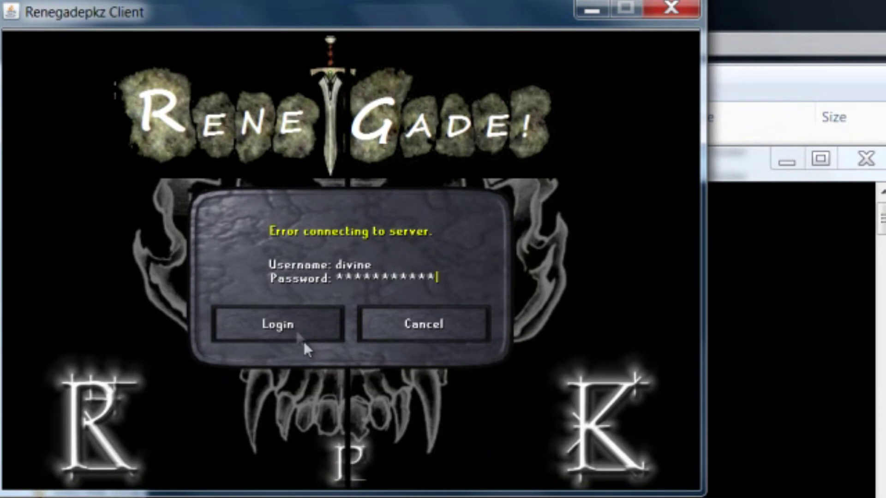
pyautogui.click(277, 325)
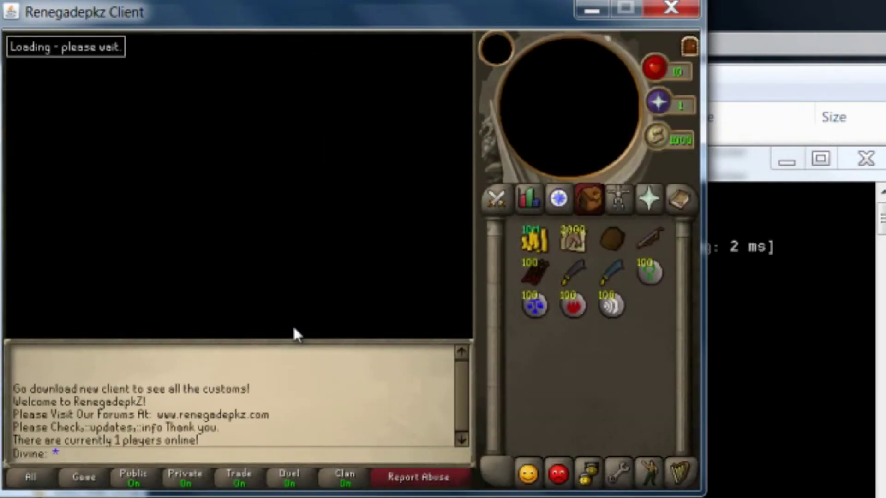
pyautogui.write('gyou are yo')
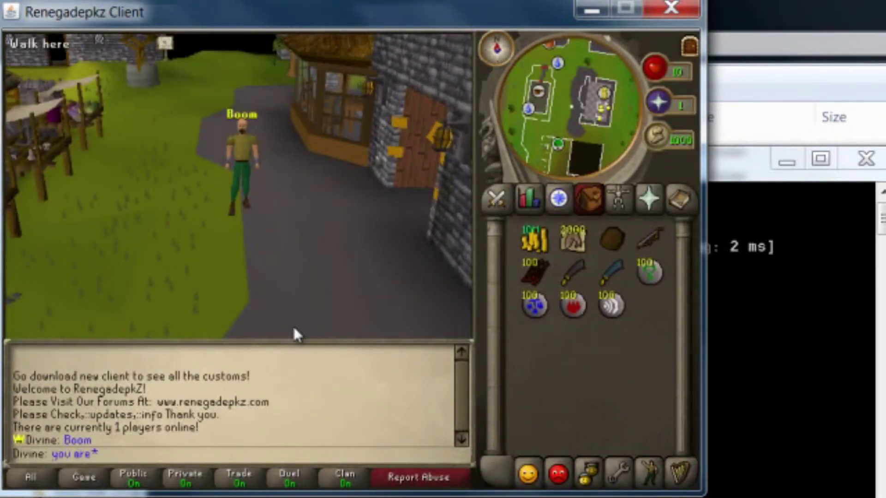
# Send the chat message 'You are owner' and rotate the camera around Divine.
pyautogui.press('BackSpace')
pyautogui.press('BackSpace')
pyautogui.write('owner')
pyautogui.press('Return')
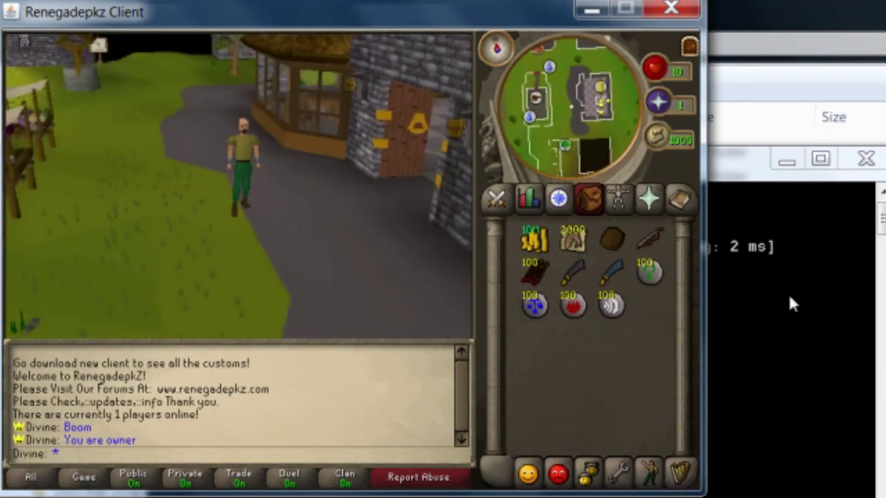
pyautogui.press('Left')
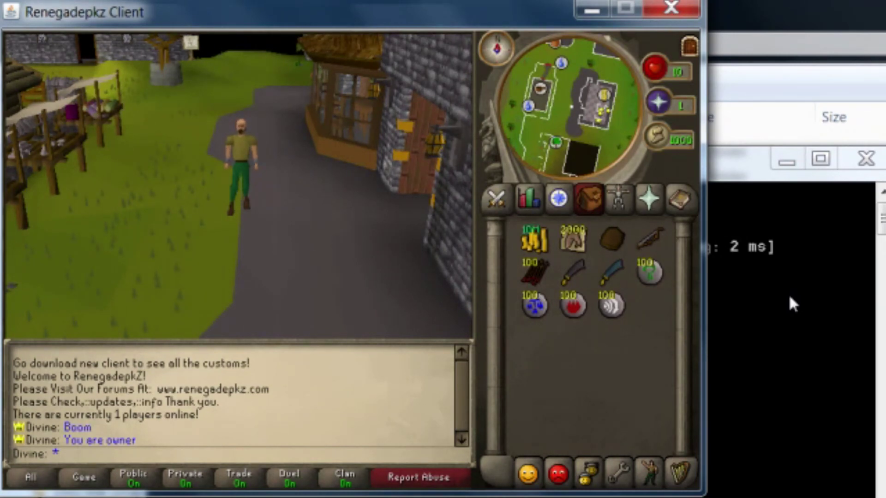
pyautogui.press('Left')
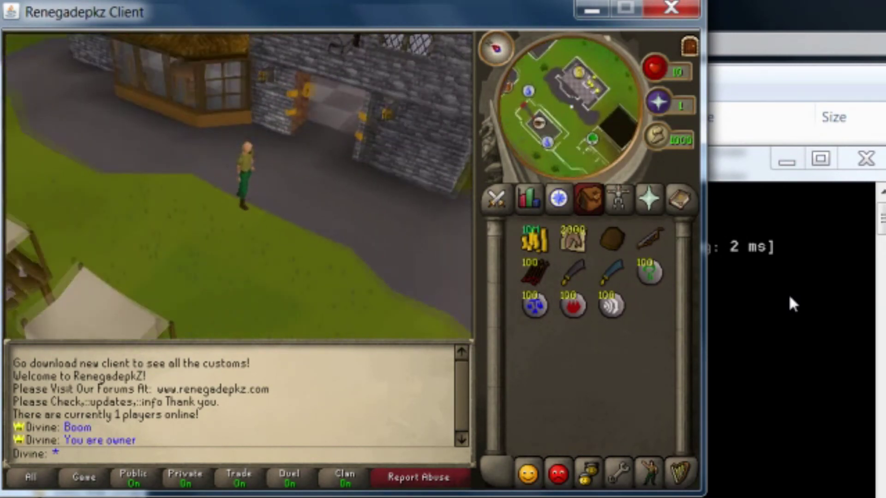
pyautogui.press('Left')
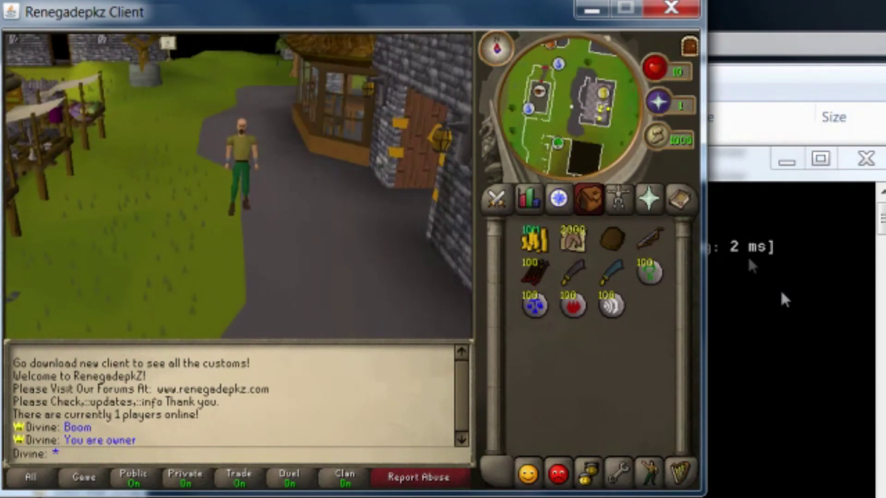